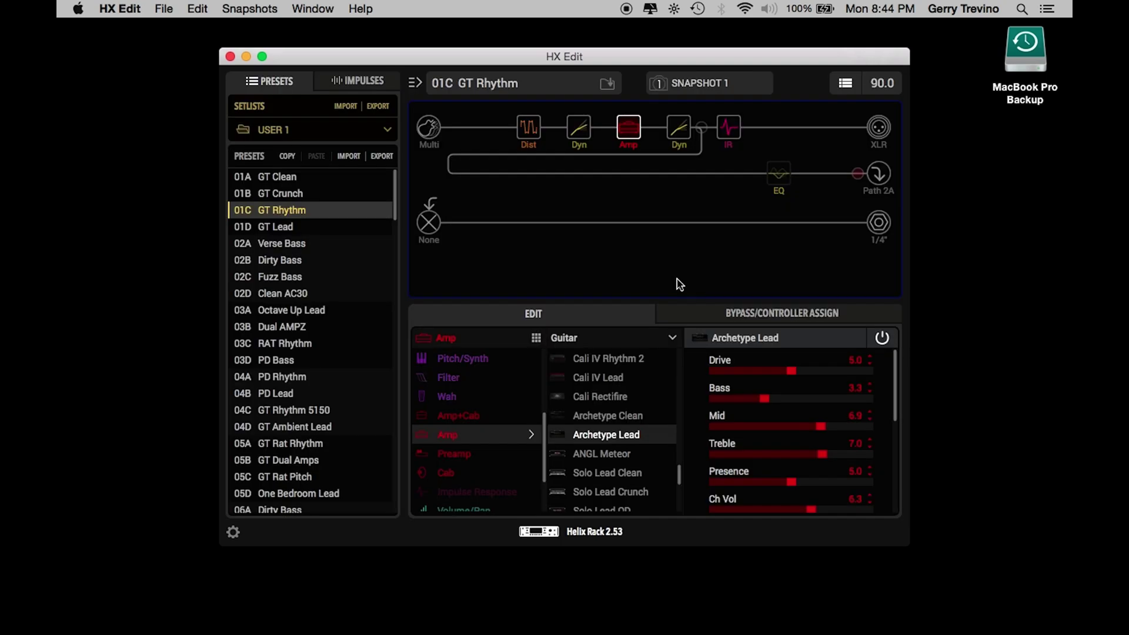
Step: Create a full backup of the Helix Rack with the suggested file name and folder, leaving the description empty
left_click(160, 8)
left_click(180, 173)
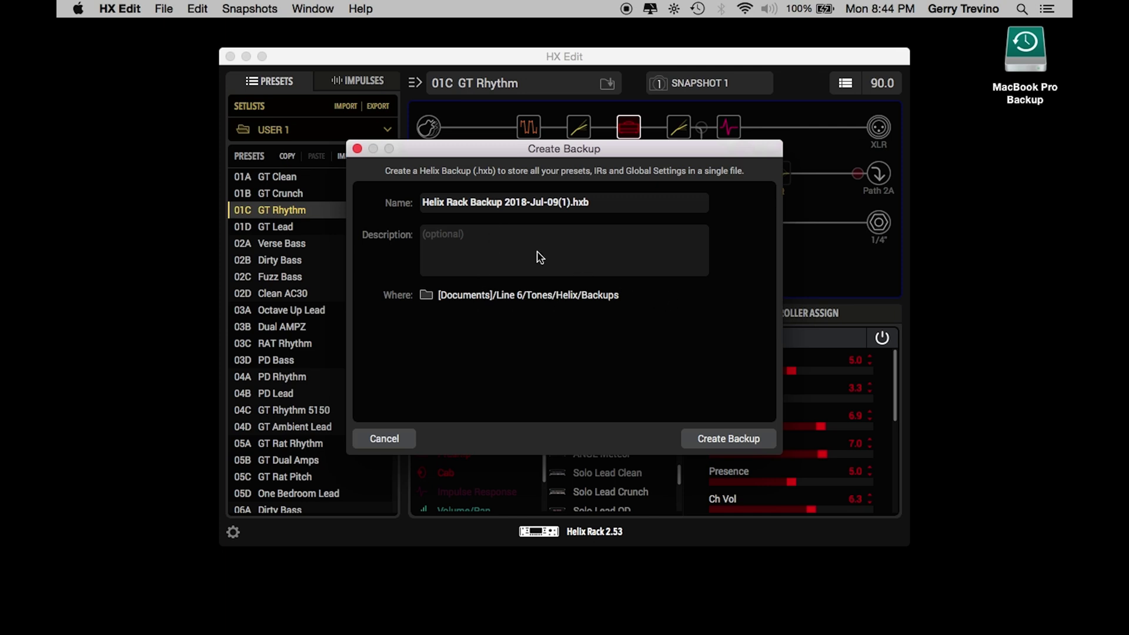
left_click(727, 440)
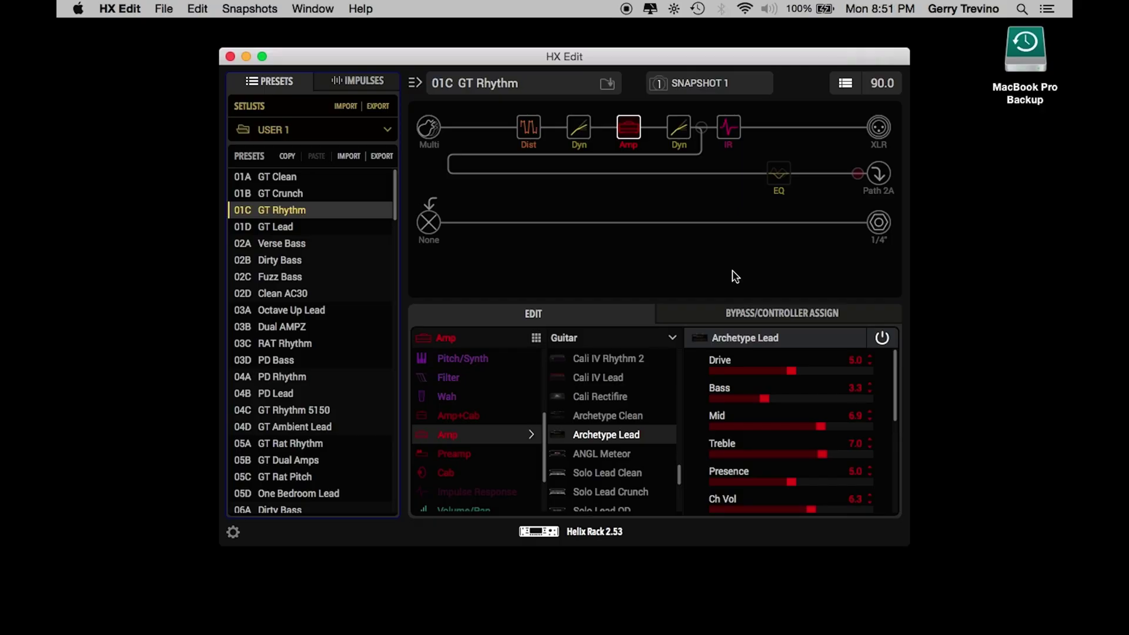
Step: Switch to Finder and examine the Rosen Digital cabinet folders under Documents > Cabinet IRs, closing the window when done
mouse_move(187, 632)
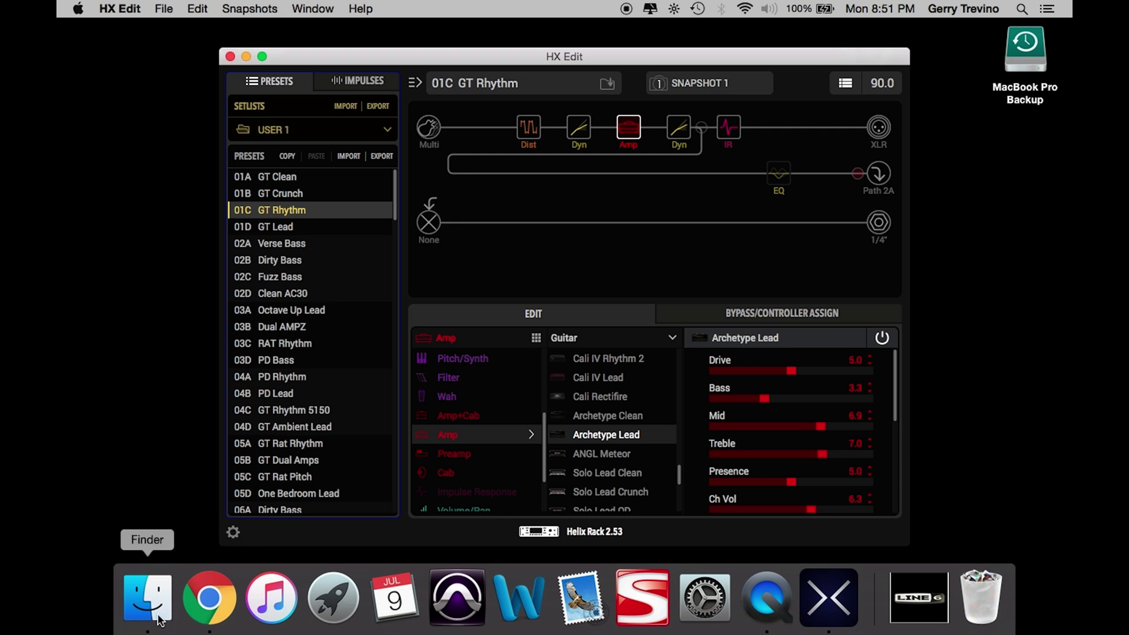
left_click(139, 596)
left_click(313, 272)
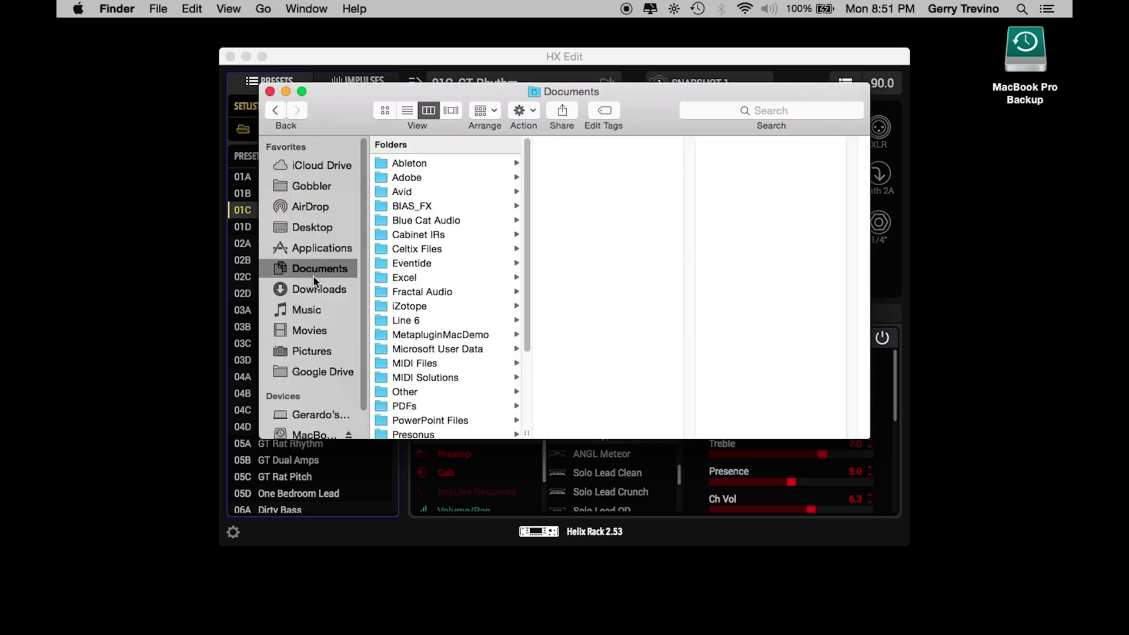
left_click(437, 234)
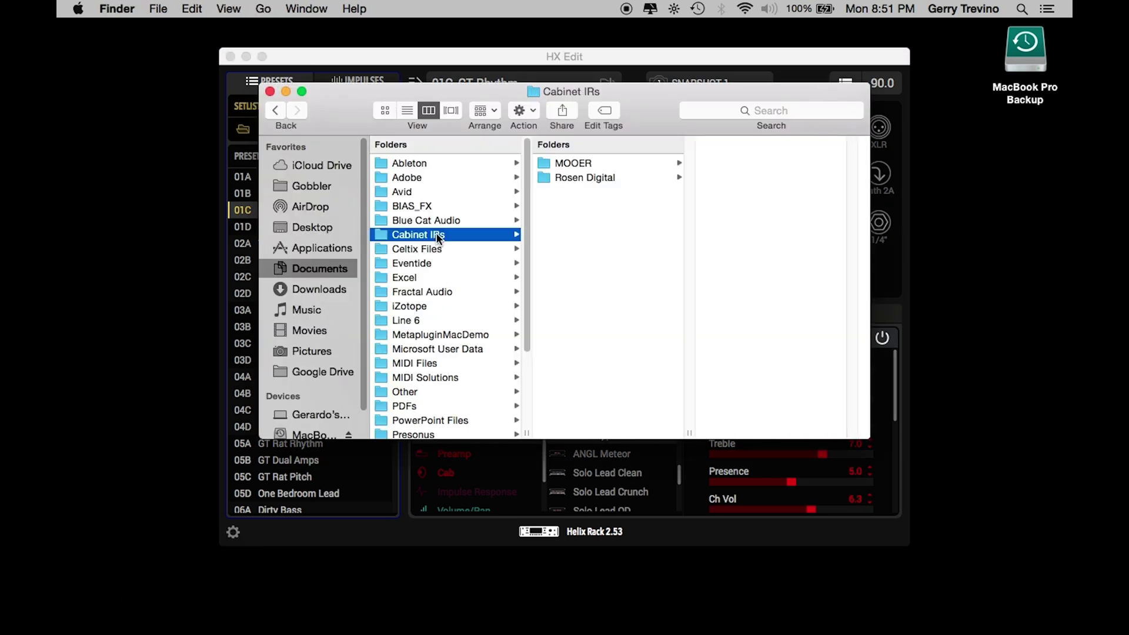
left_click(577, 177)
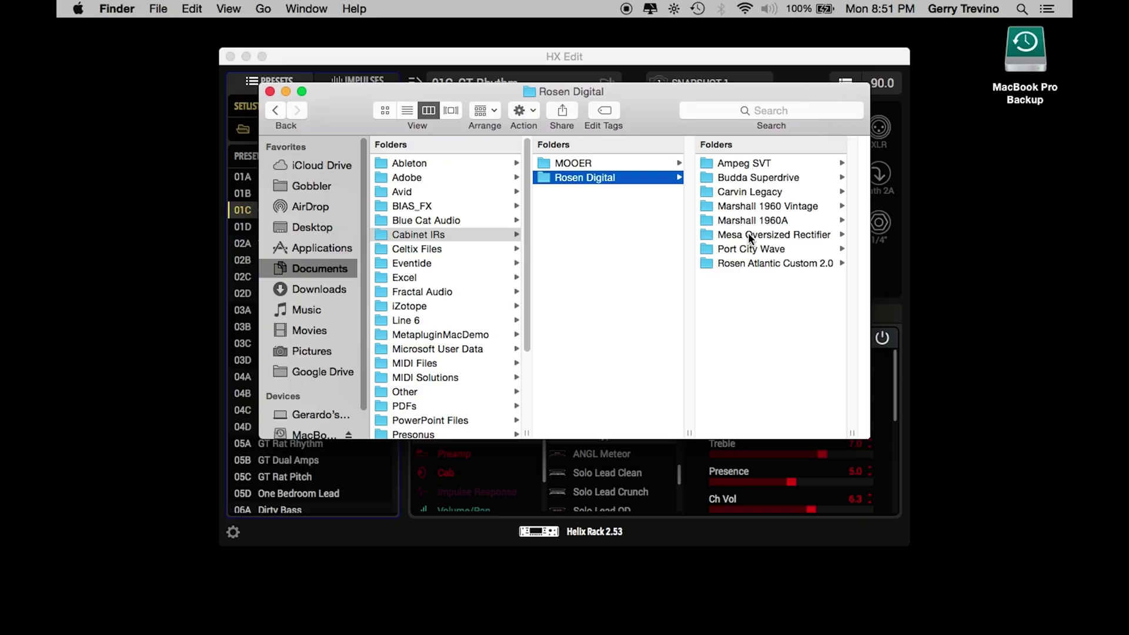
left_click(744, 163)
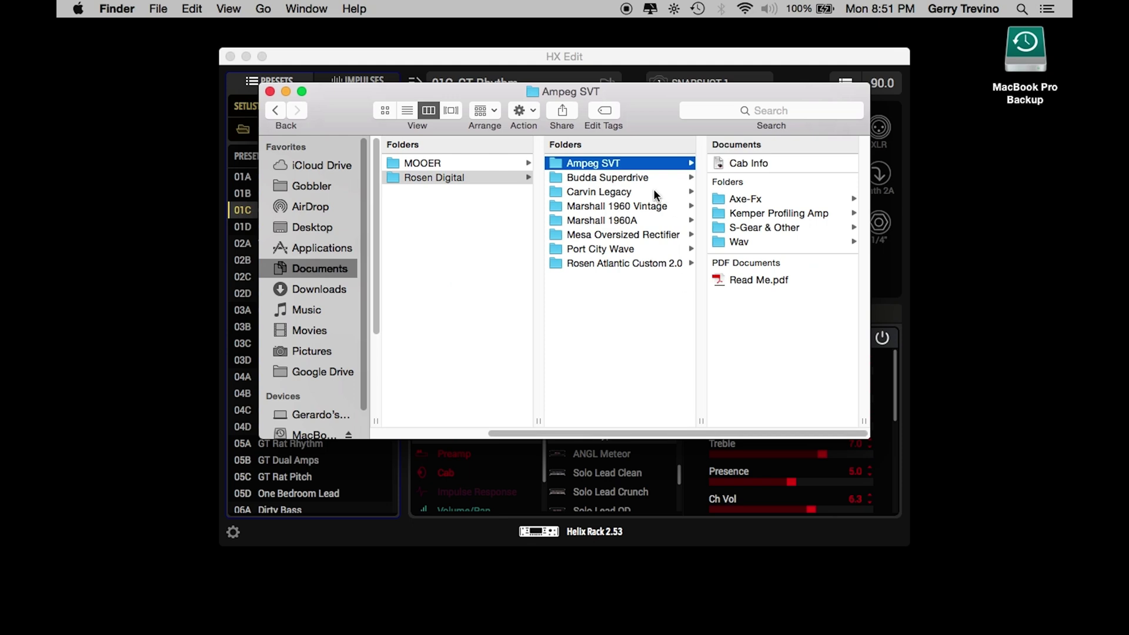
left_click(619, 180)
left_click(606, 220)
left_click(601, 262)
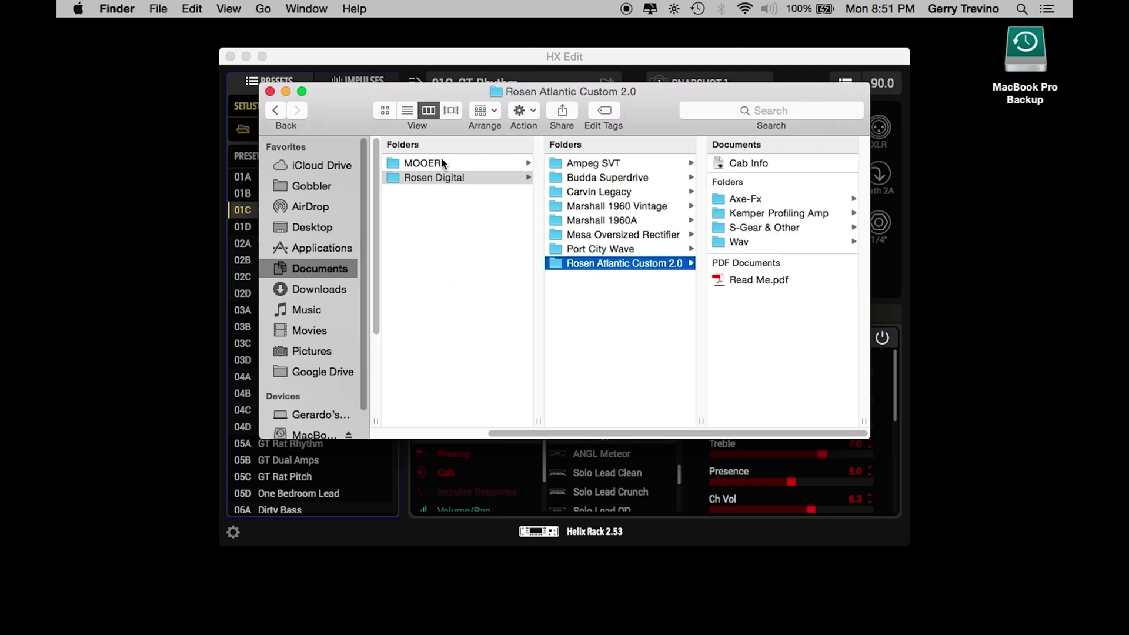
left_click(272, 92)
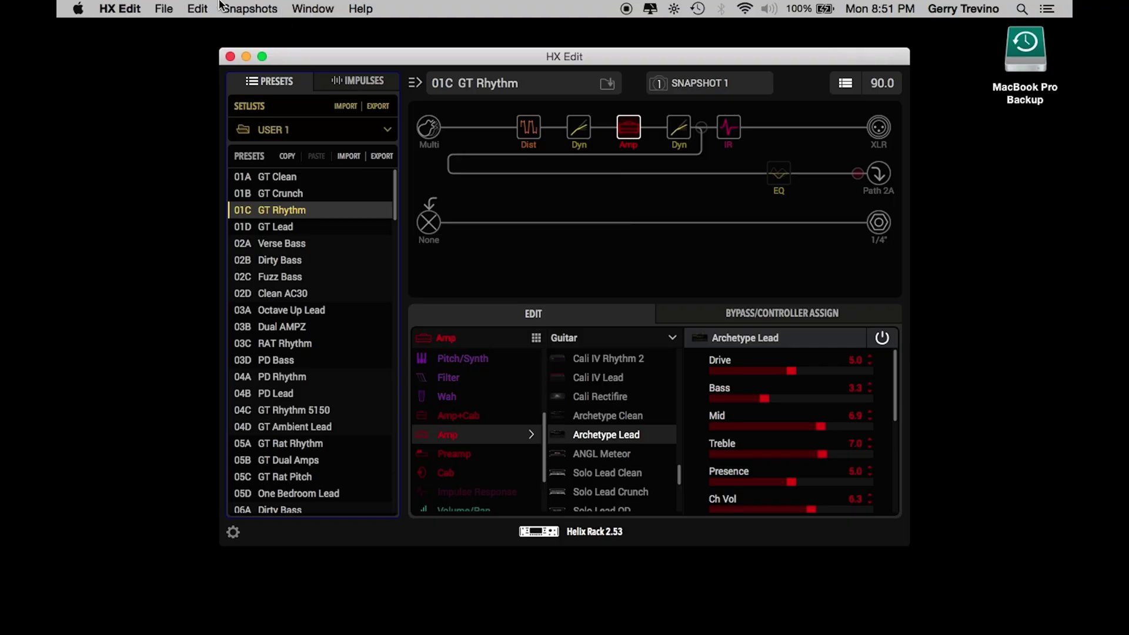
Step: Quit HX Edit and launch Line 6 Updater from the Line6 applications folder
left_click(130, 5)
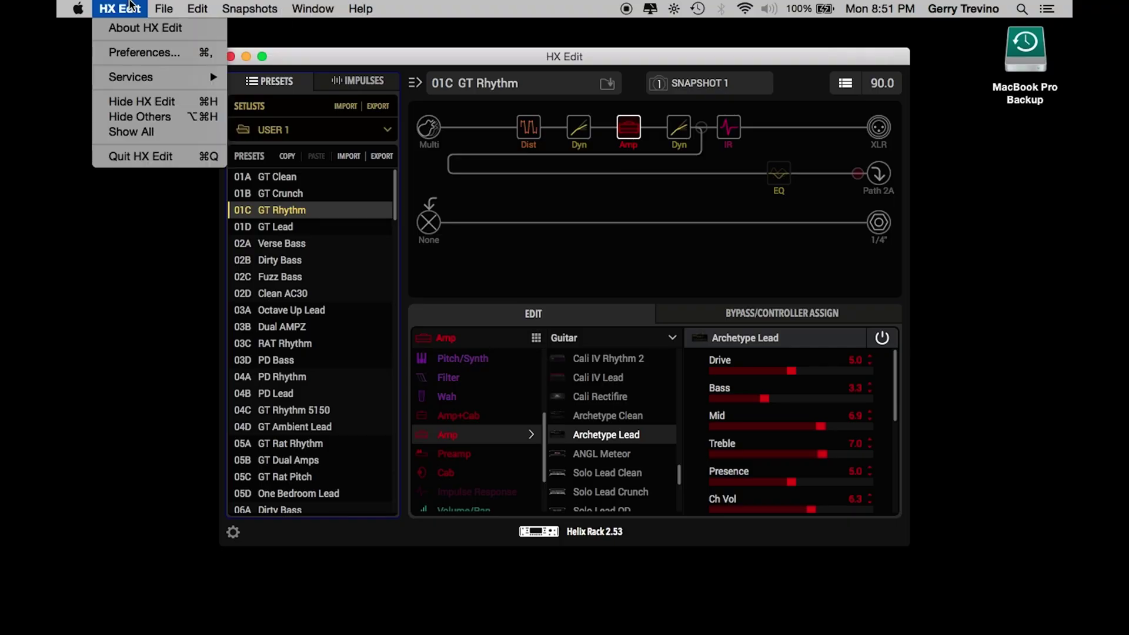
left_click(138, 157)
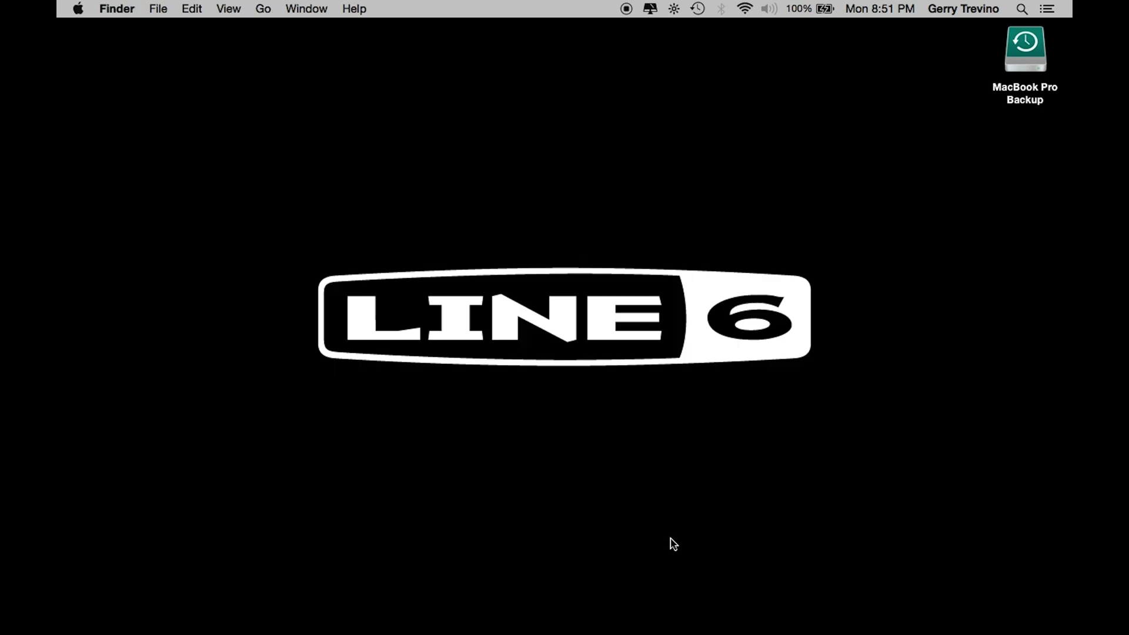
left_click(883, 611)
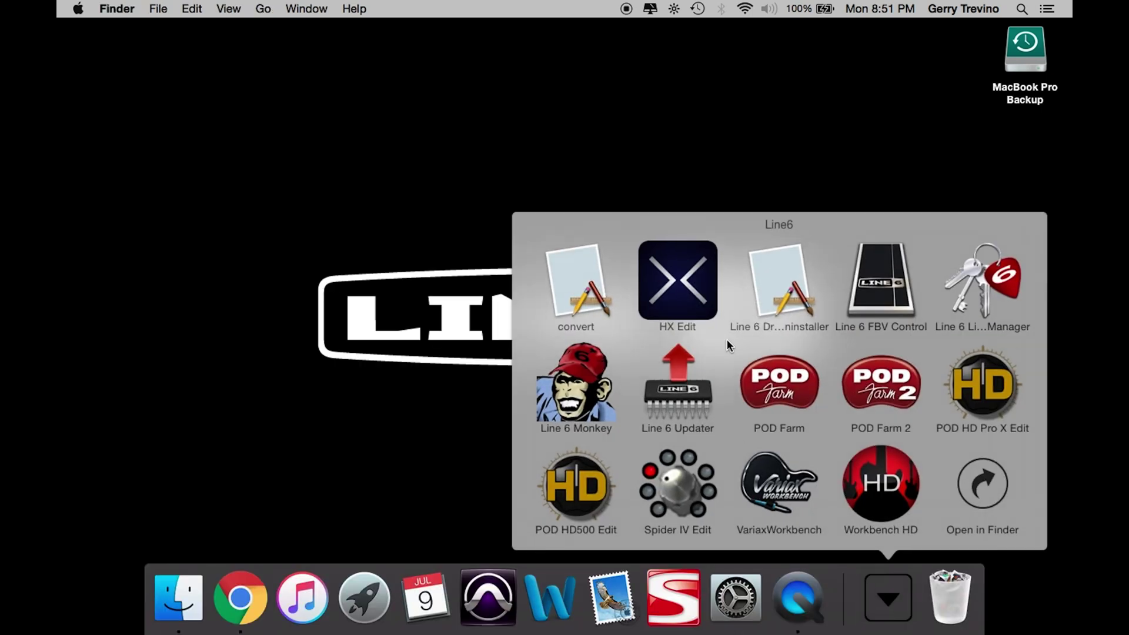
left_click(695, 403)
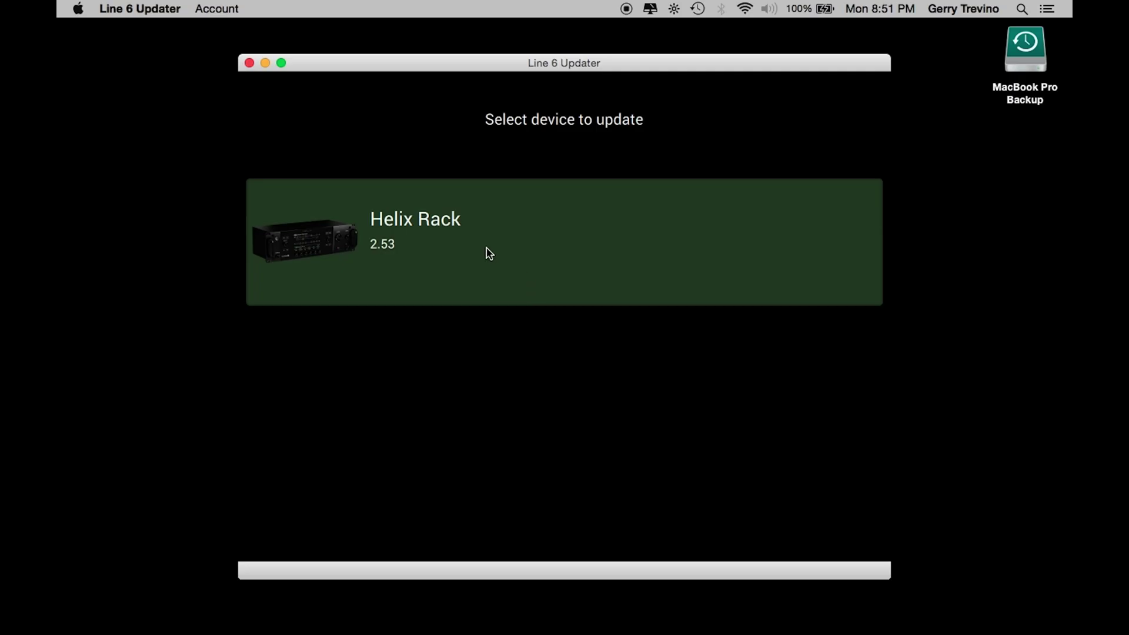
Step: Update the Helix Rack to firmware version 2.60, accepting the license agreement and returning to the device selection
left_click(487, 252)
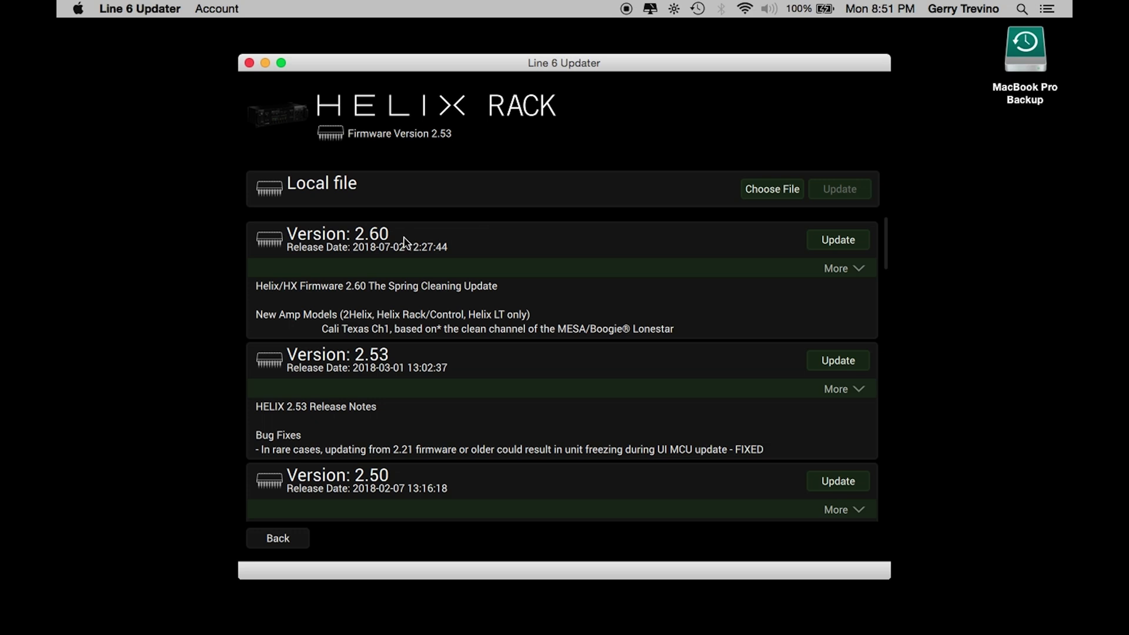
left_click(834, 244)
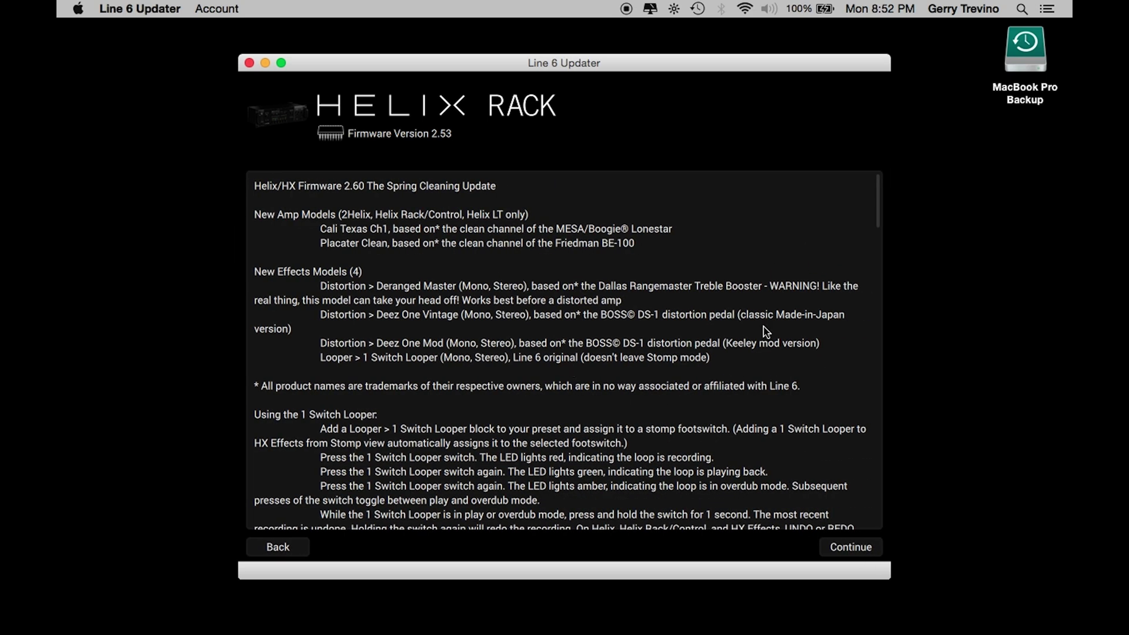
scroll(766, 333, "down", 15)
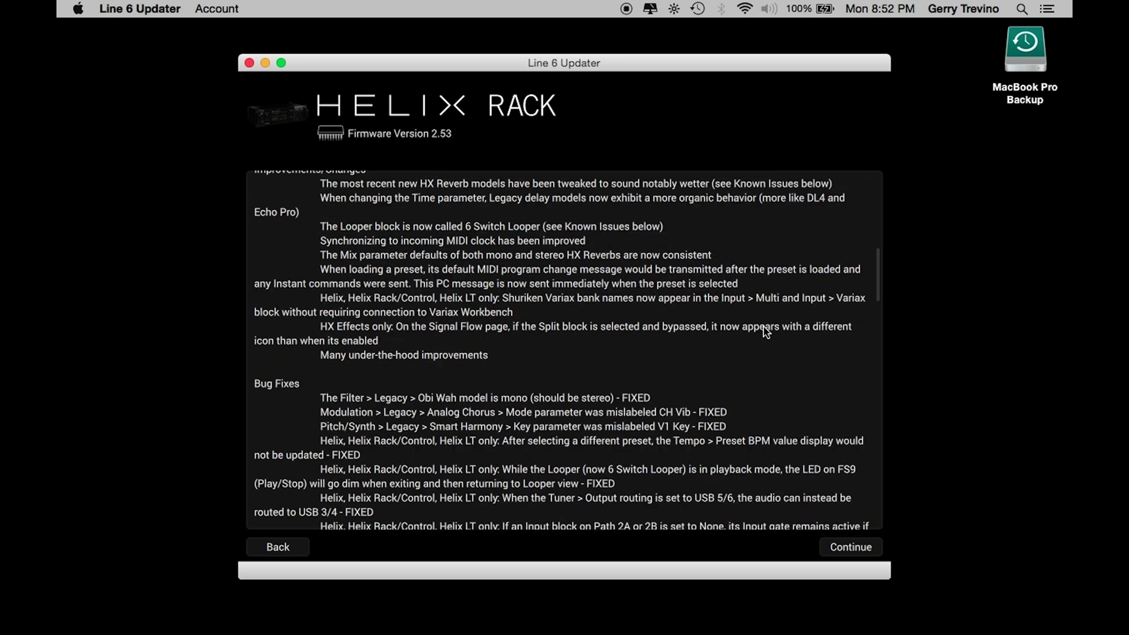
left_click(850, 549)
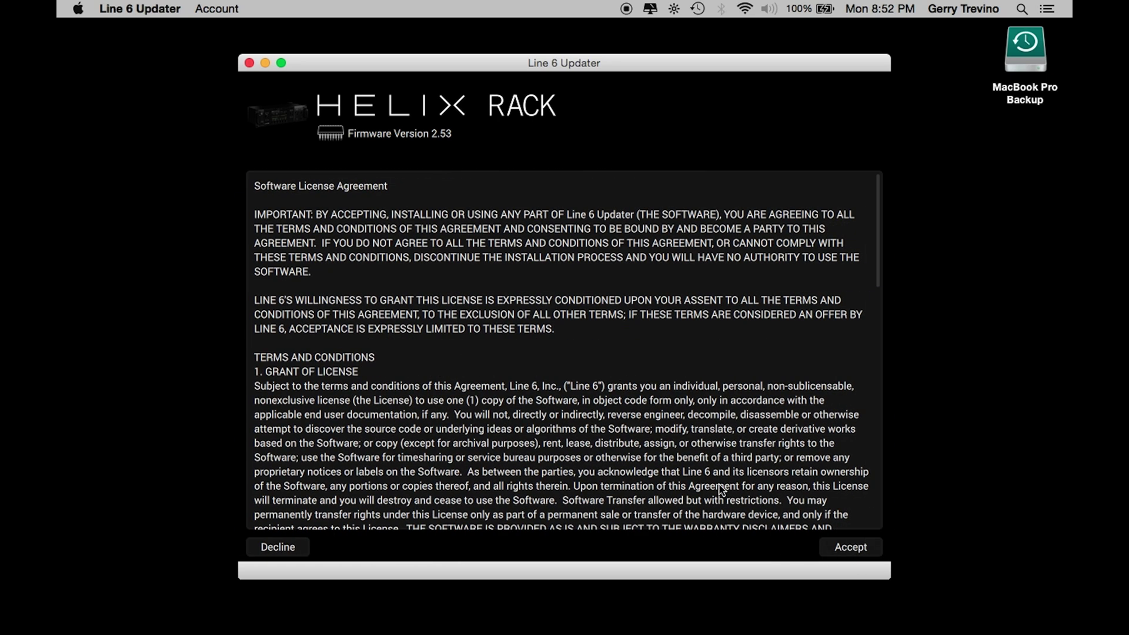
left_click(836, 550)
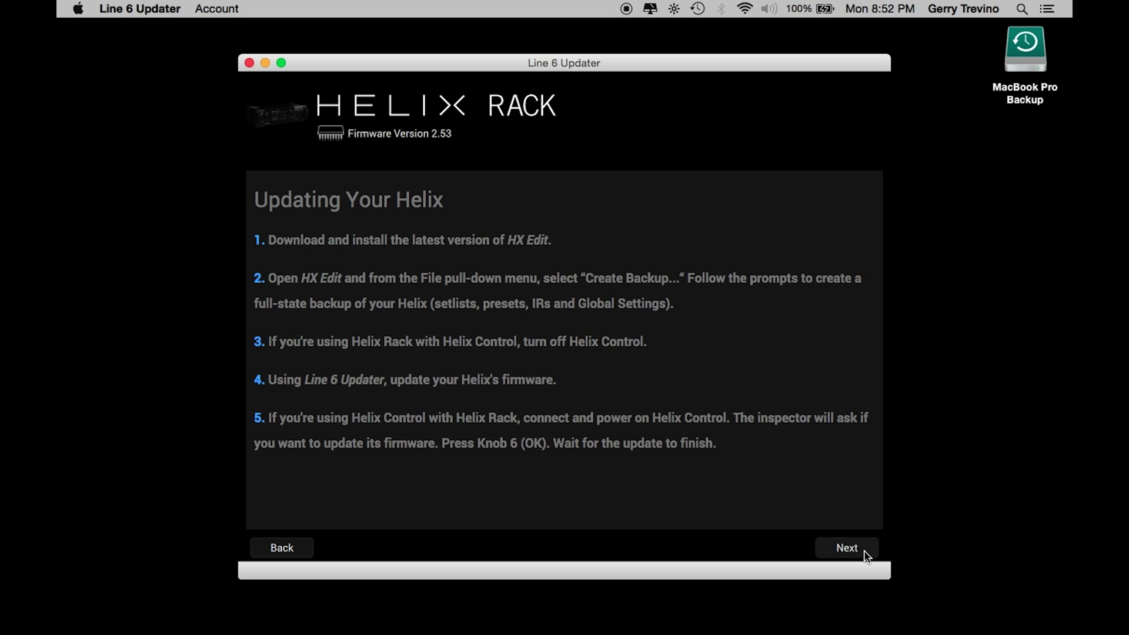
left_click(847, 548)
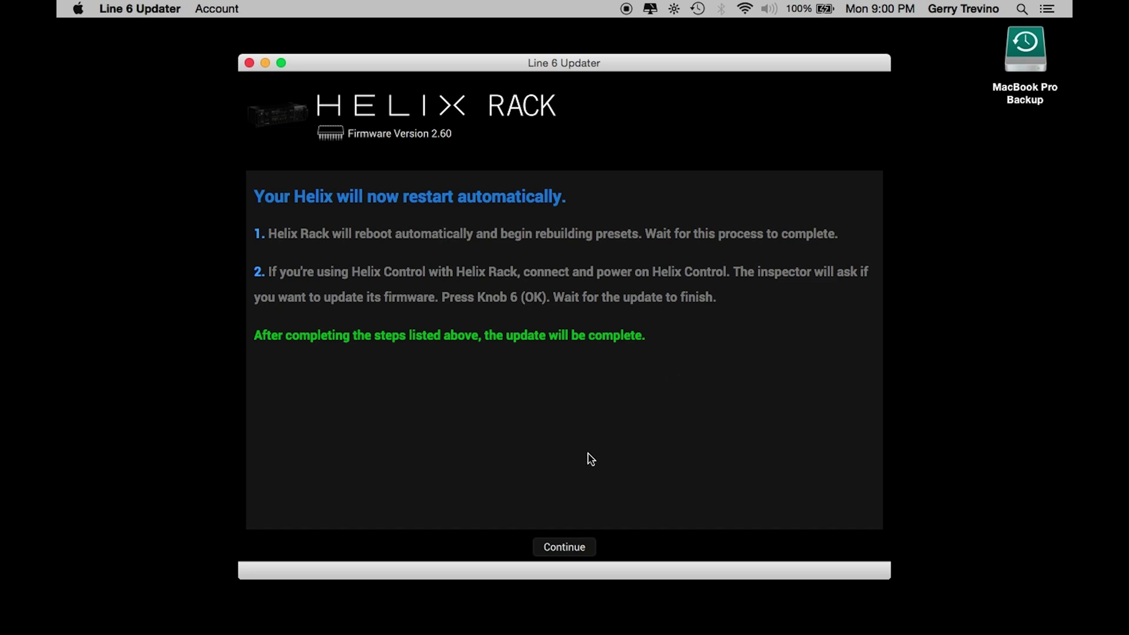
left_click(568, 553)
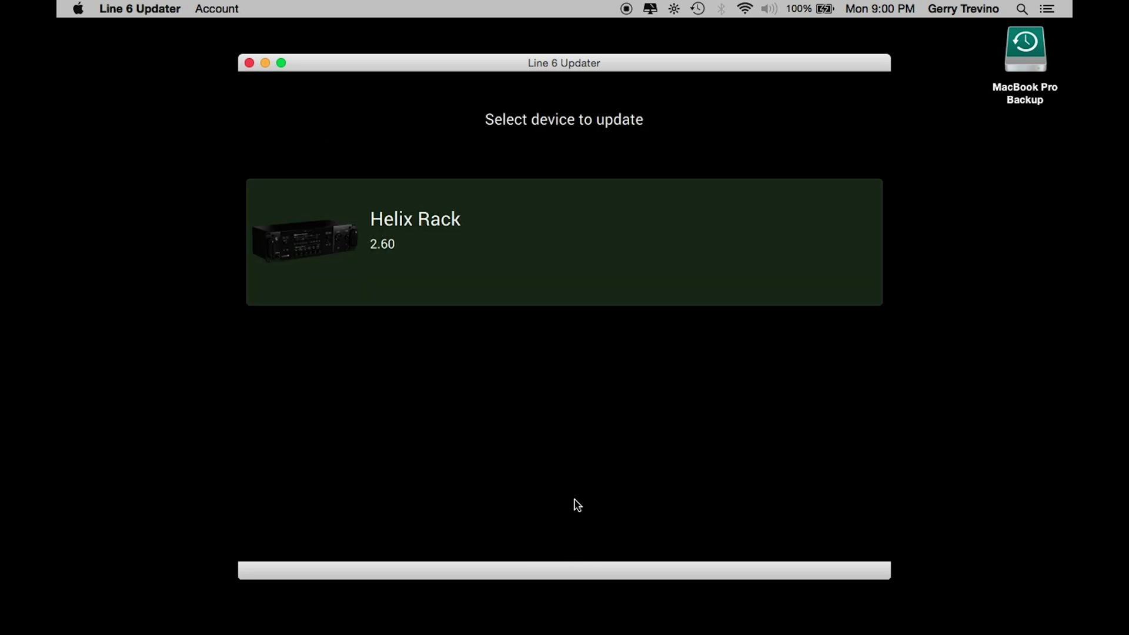
Step: Quit Line 6 Updater and open HX Edit from the Line6 applications folder
left_click(131, 7)
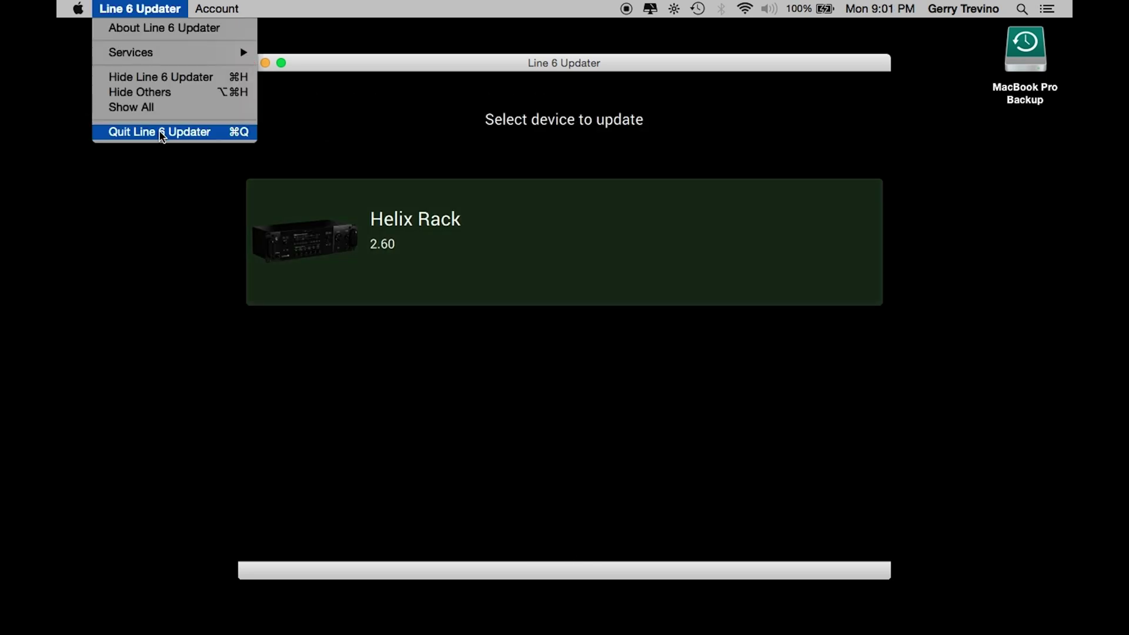
left_click(163, 131)
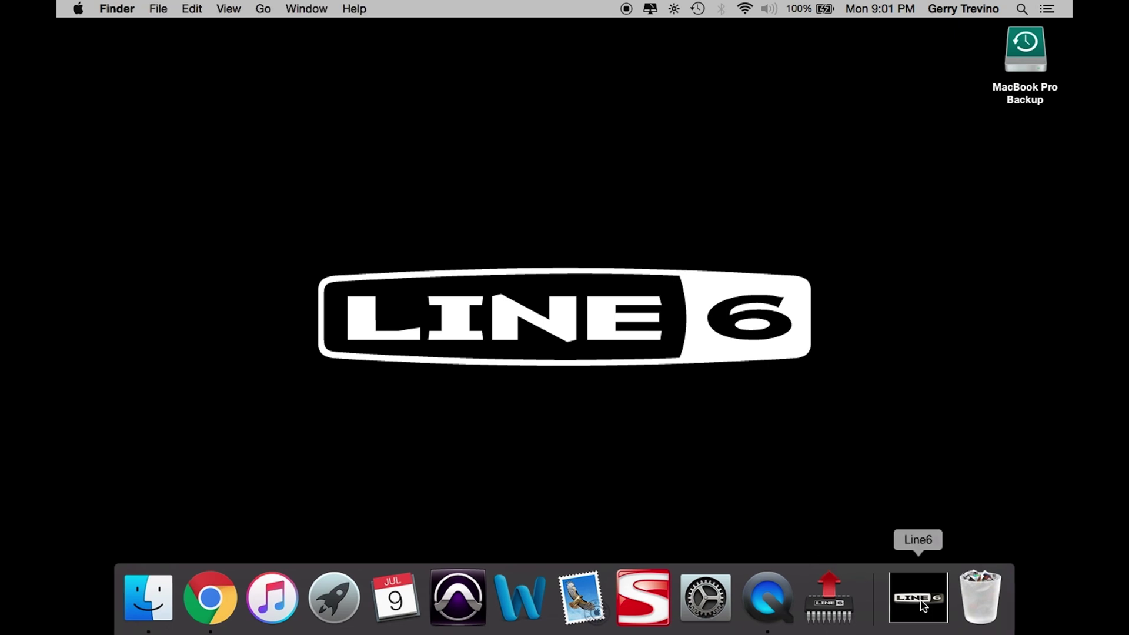
left_click(887, 597)
left_click(686, 302)
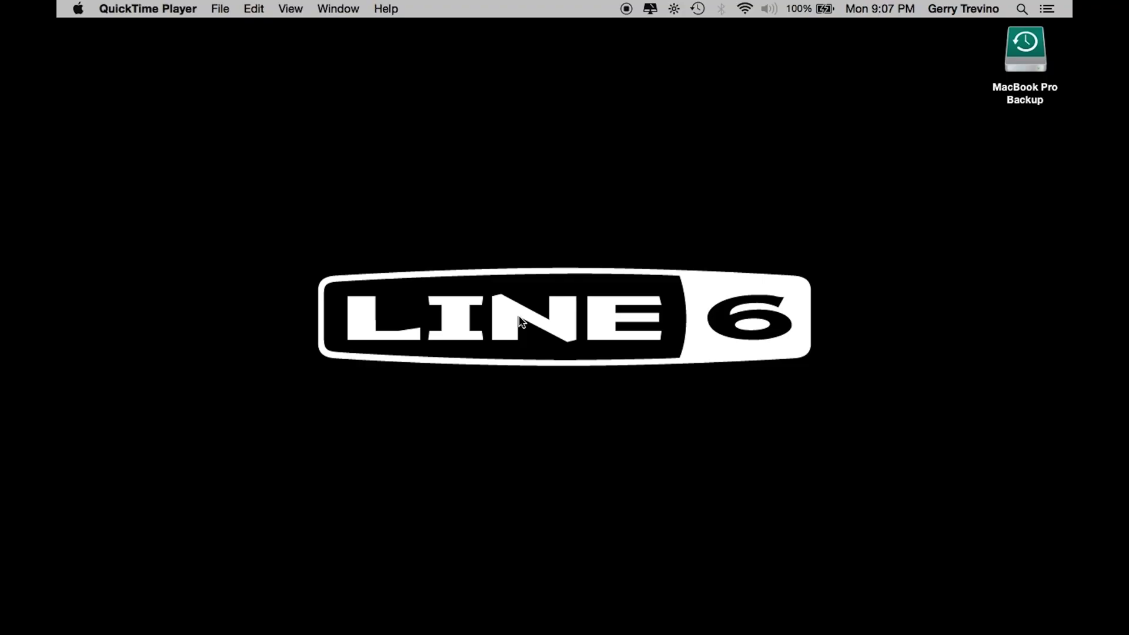
Step: Launch Line 6 Updater and bring up its list of devices to update
left_click(888, 597)
left_click(684, 393)
left_click(517, 388)
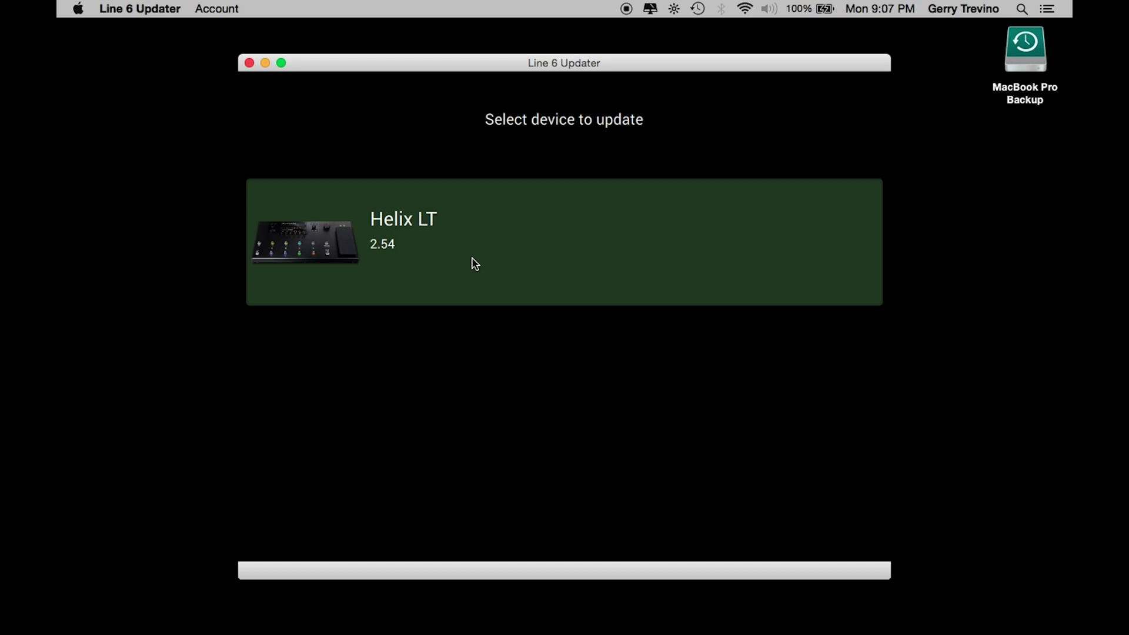
Step: Update the Helix LT to firmware version 2.60, accepting the license agreement
left_click(475, 264)
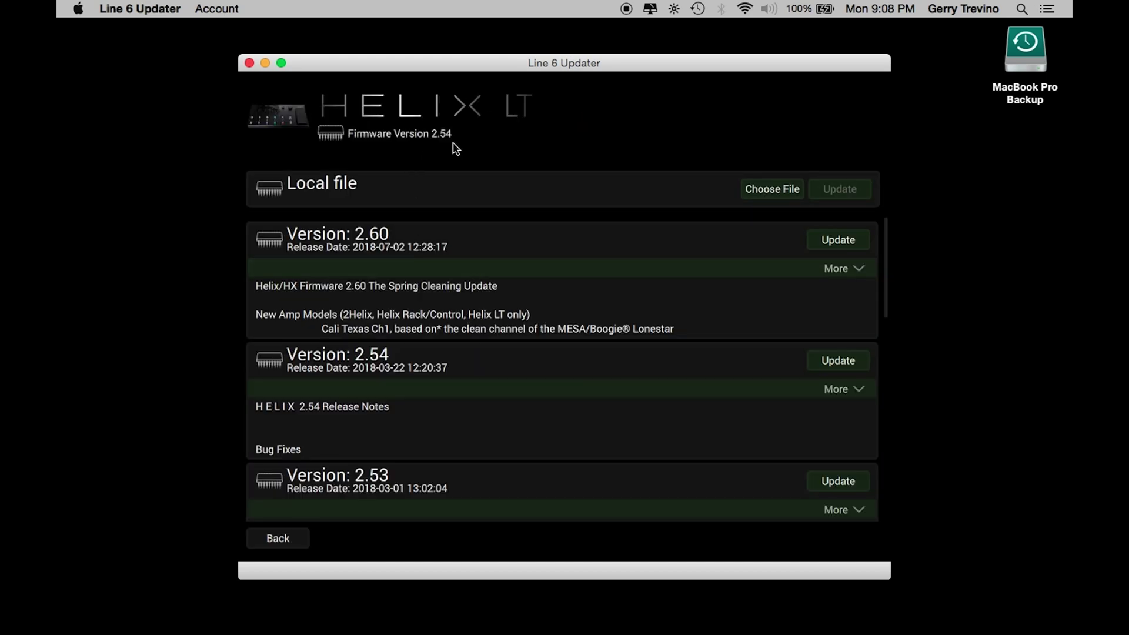
left_click(850, 243)
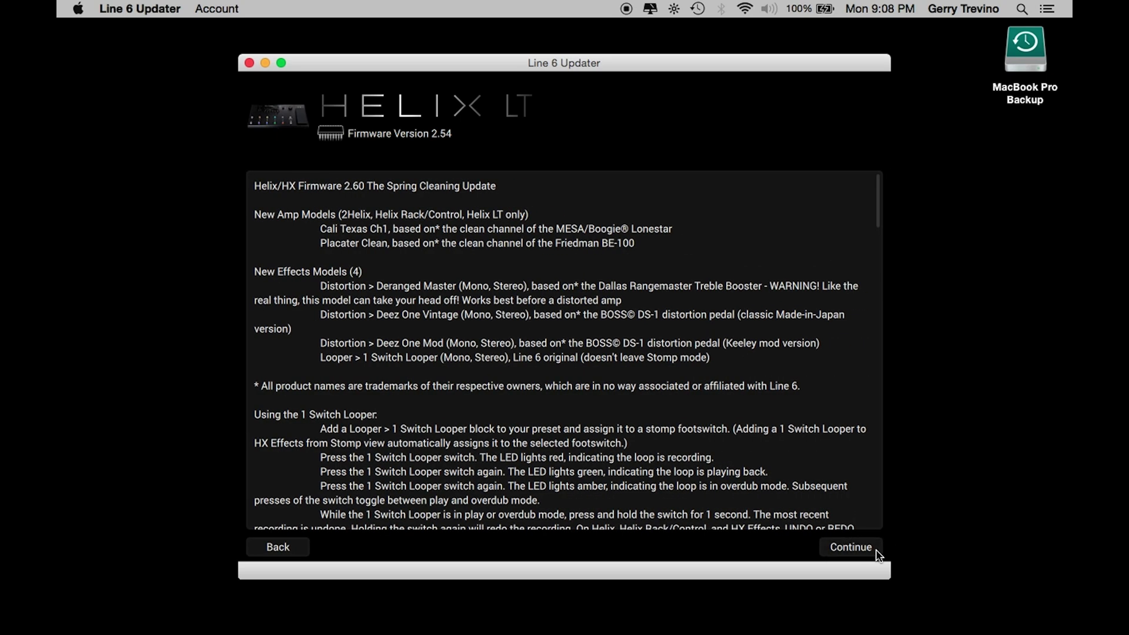
left_click(868, 549)
left_click(868, 552)
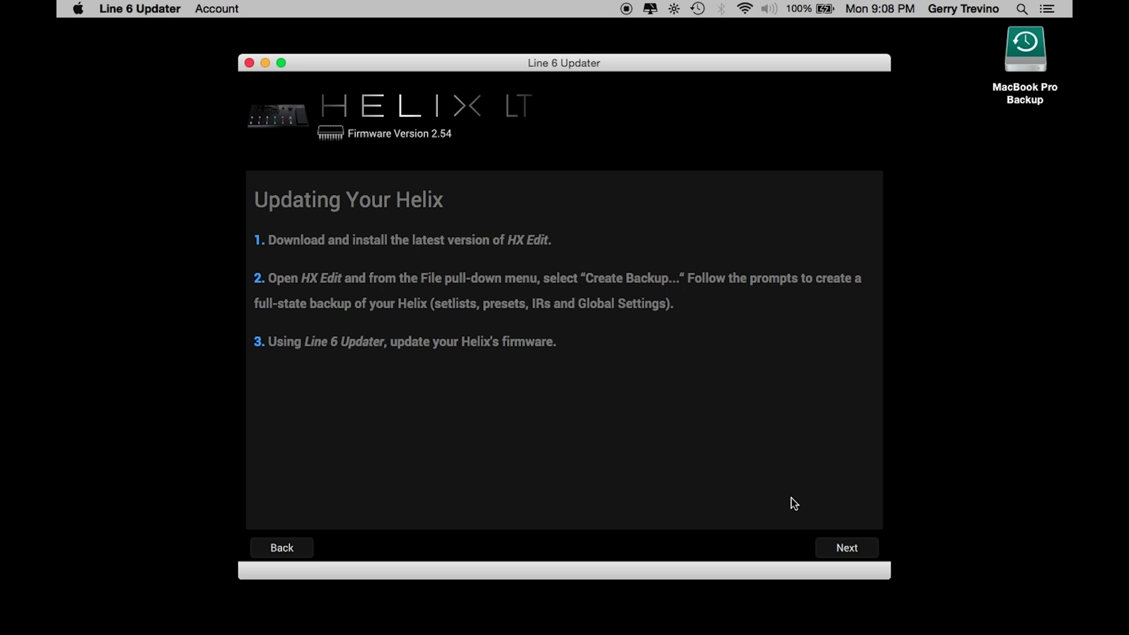
left_click(826, 550)
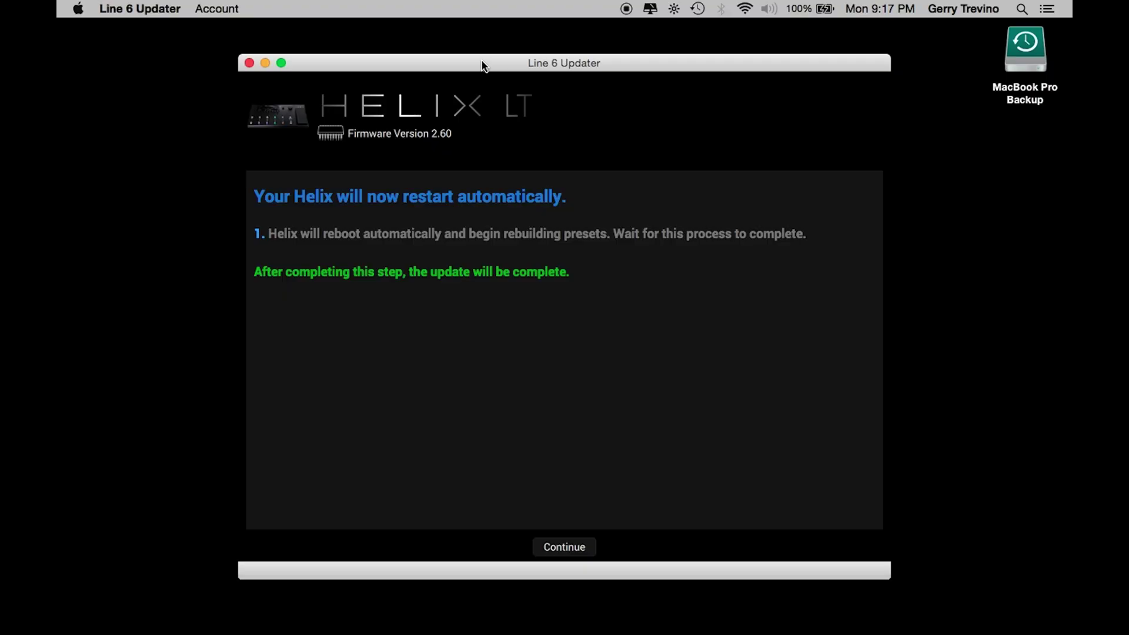
Step: Quit Line 6 Updater after the Helix LT update and switch to HX Edit
left_click(166, 7)
left_click(171, 132)
mouse_move(570, 633)
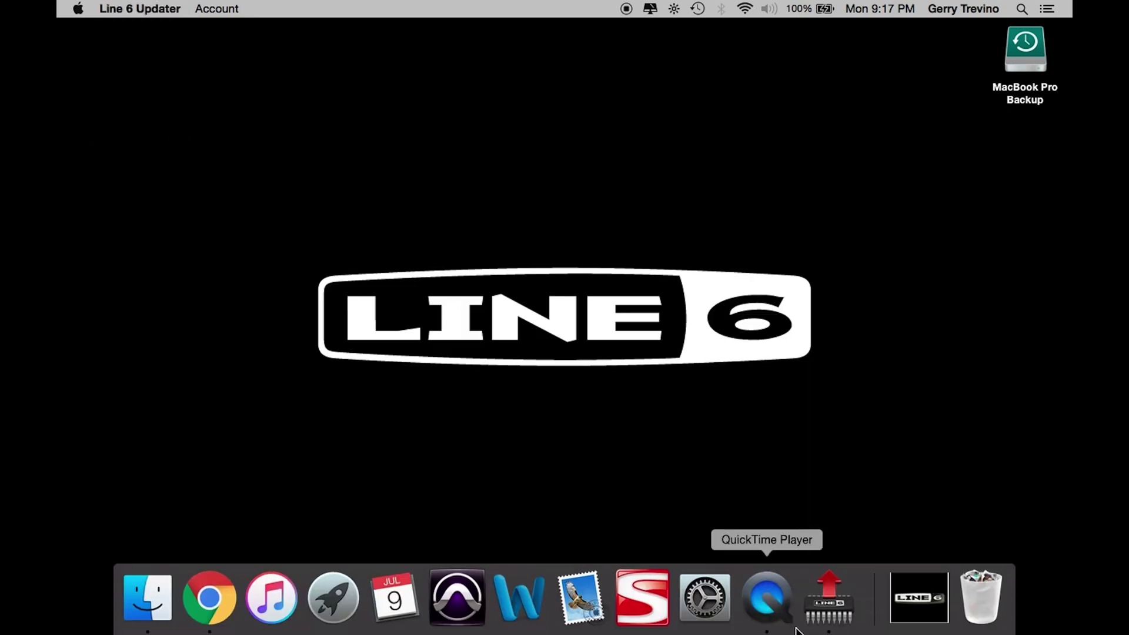
left_click(888, 605)
left_click(648, 273)
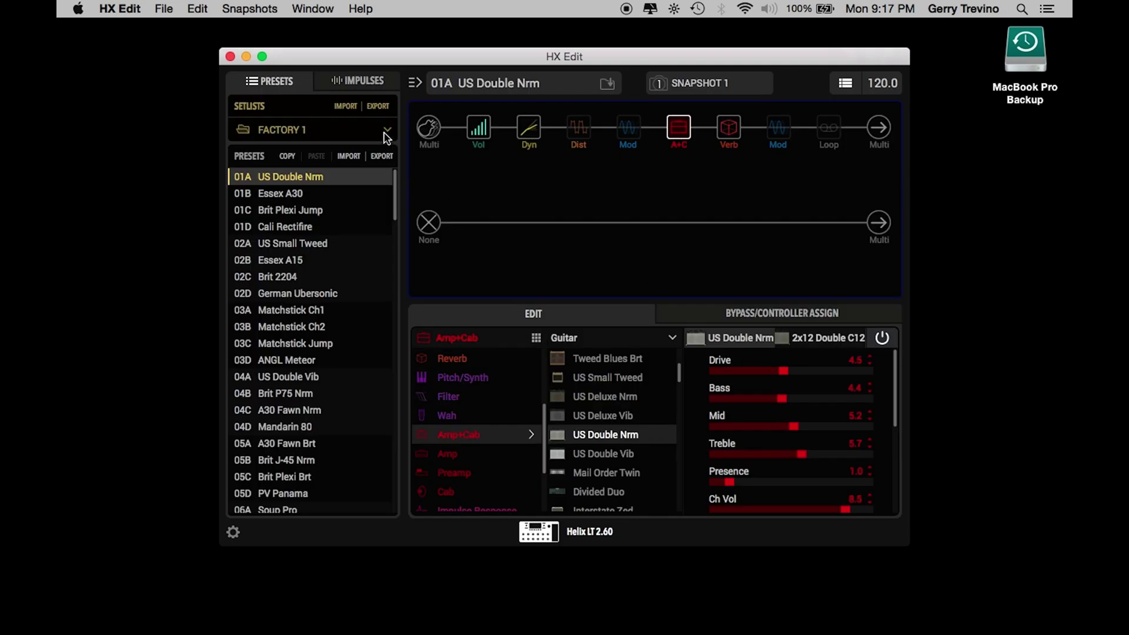
Step: Show the USER 1 setlist and look through its presets
left_click(386, 134)
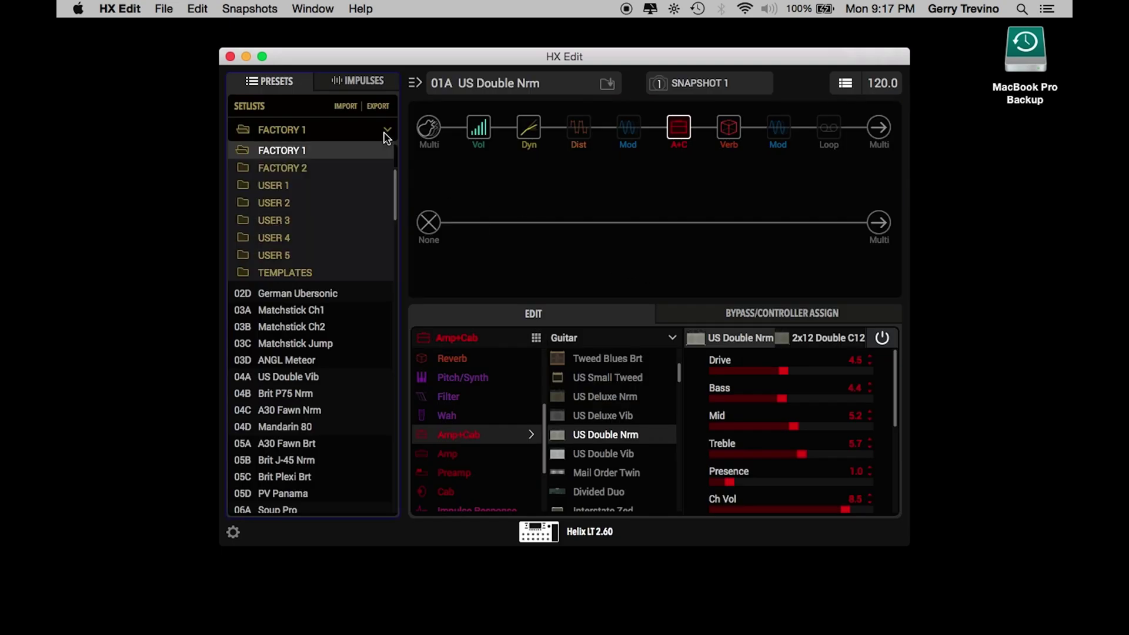
left_click(279, 194)
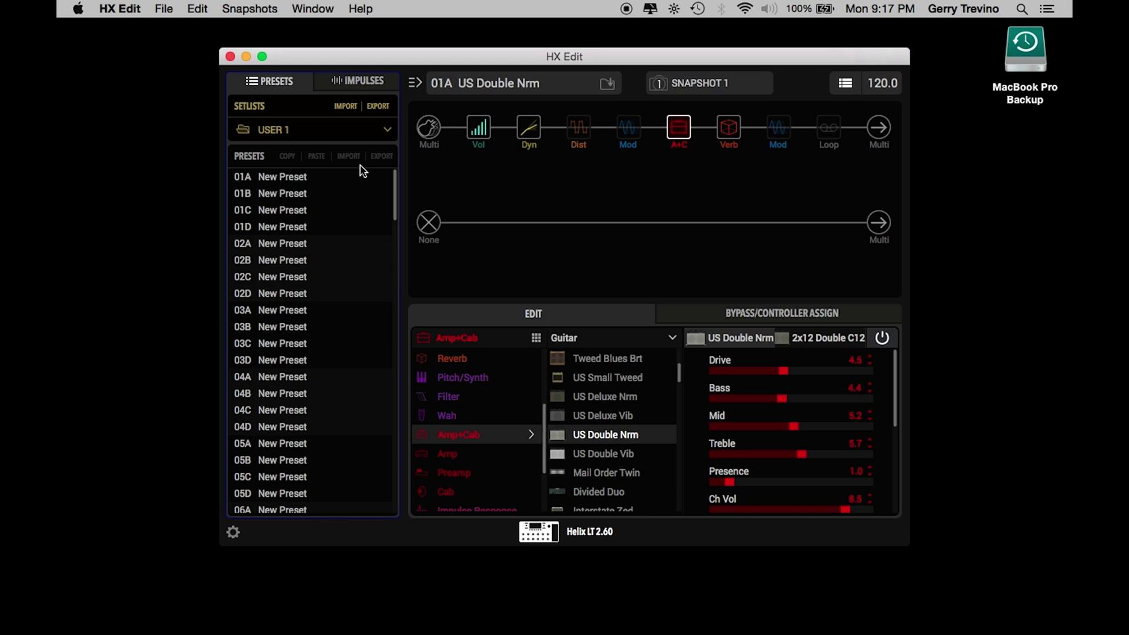
scroll(312, 243, "down", 3)
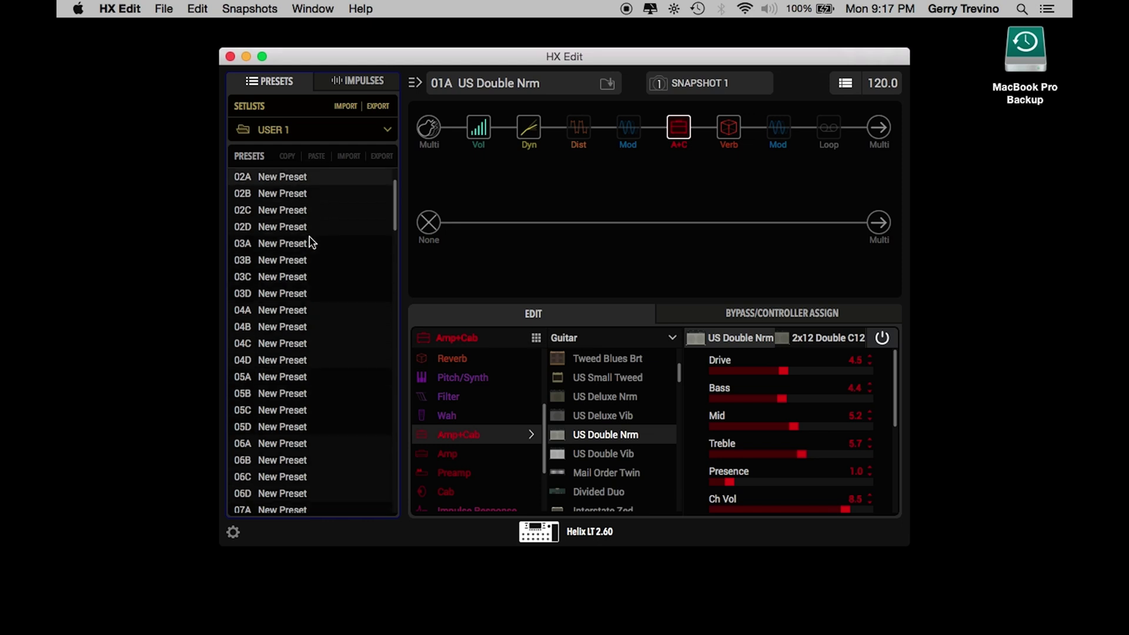
scroll(312, 242, "up", 3)
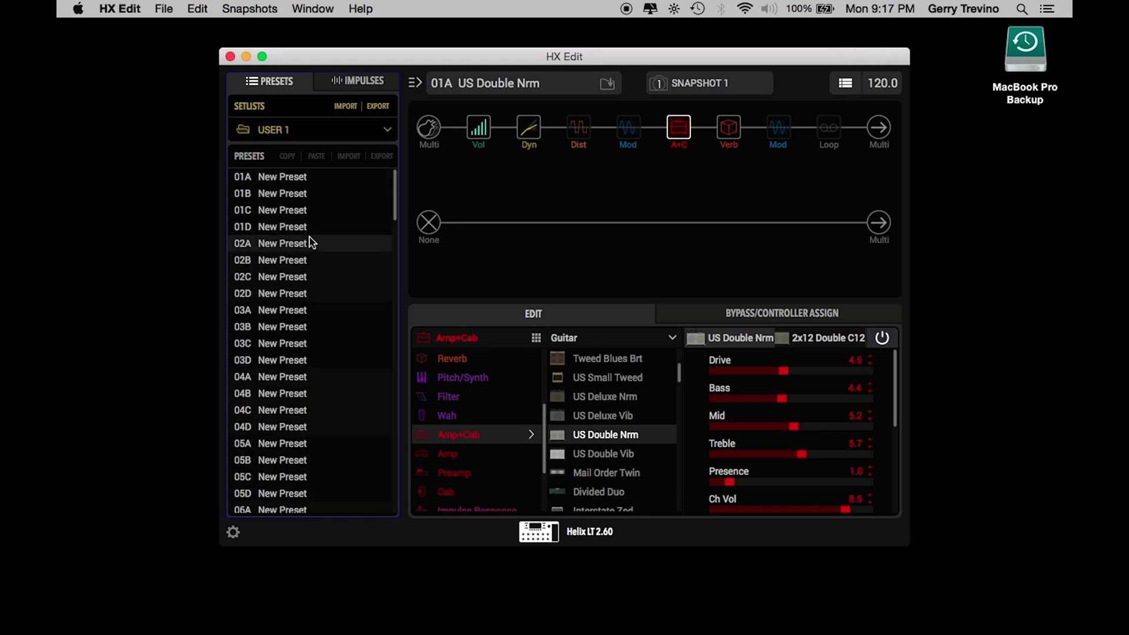
Step: Restore Global Settings, Impulse Responses and Presets from Helix Rack Backup 2018-Jul-09(1).hxb, confirming the overwrite of the Helix data
left_click(158, 7)
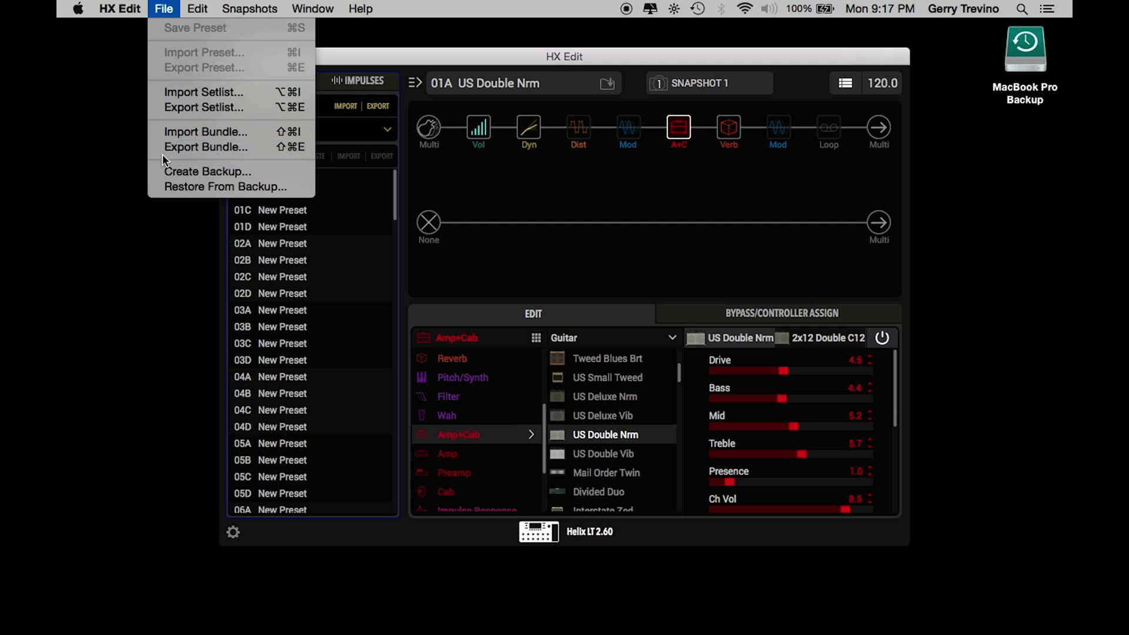
left_click(167, 187)
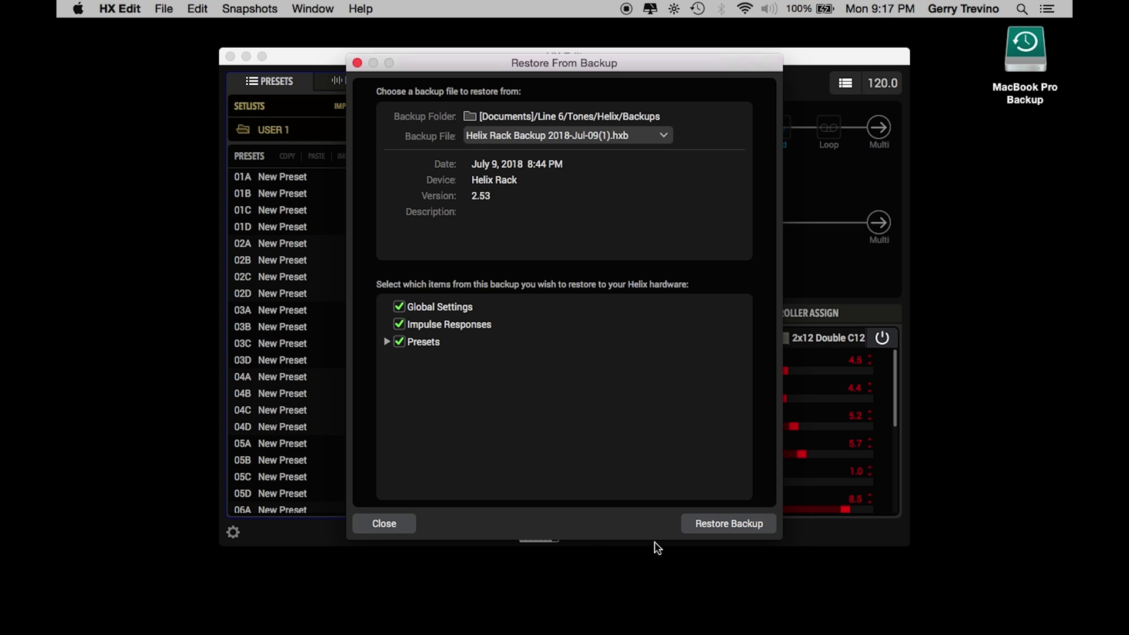
left_click(709, 528)
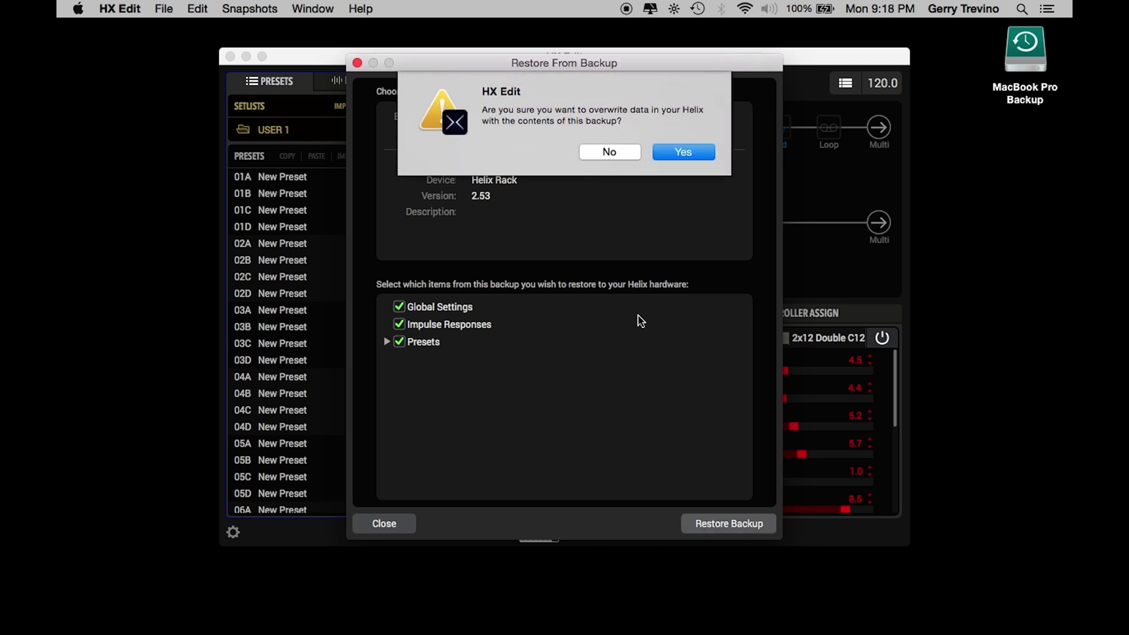
left_click(677, 154)
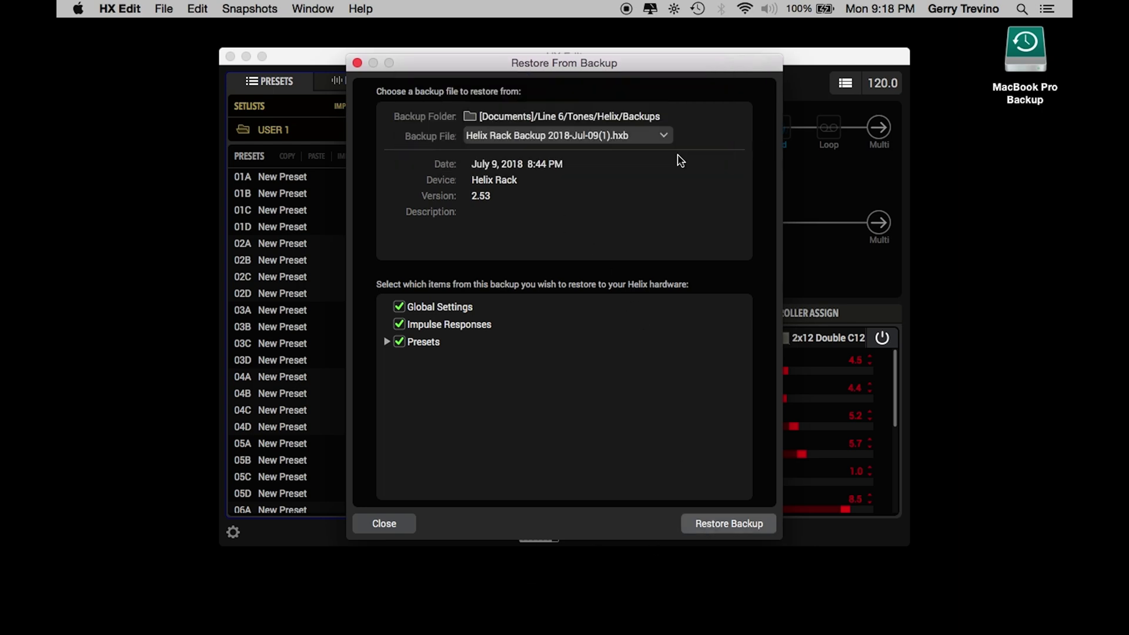